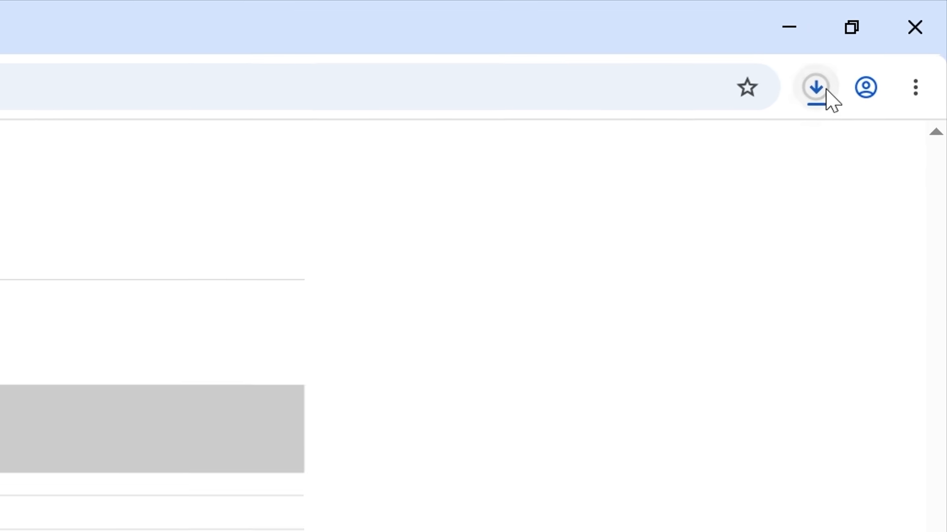
Step: Select and confirm the Windows 11 multi-edition ISO (x64) under Disk Image (ISO)
{"action": "left_click", "coordinate": [826, 89]}
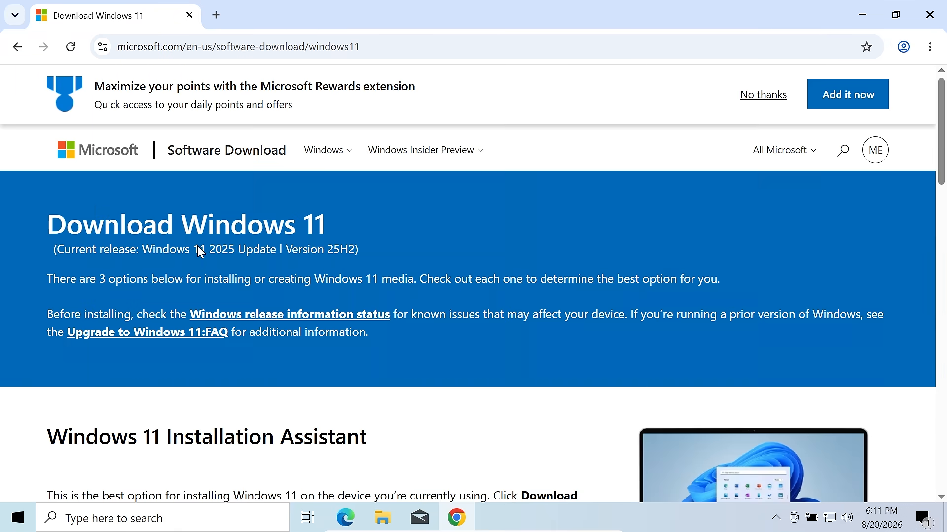
{"action": "scroll", "coordinate": [197, 249], "scroll_direction": "down", "scroll_amount": 15}
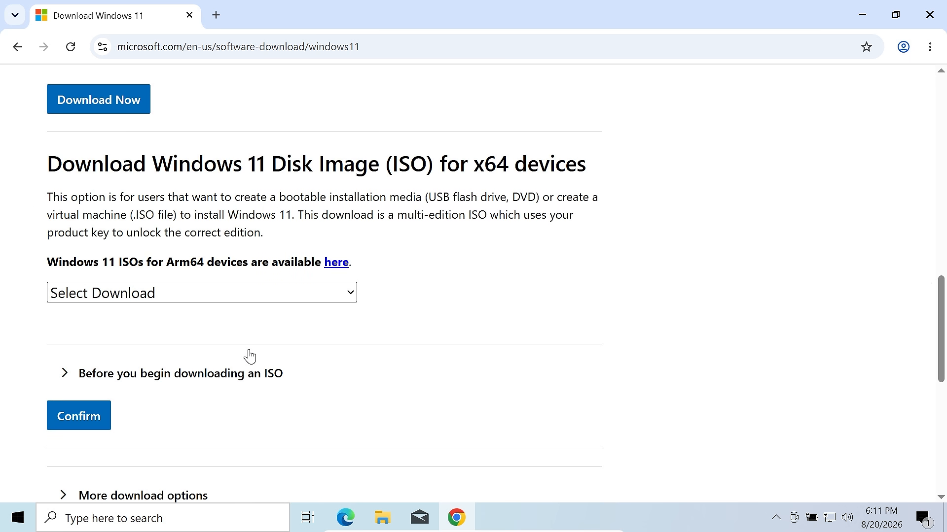
{"action": "left_click", "coordinate": [262, 295]}
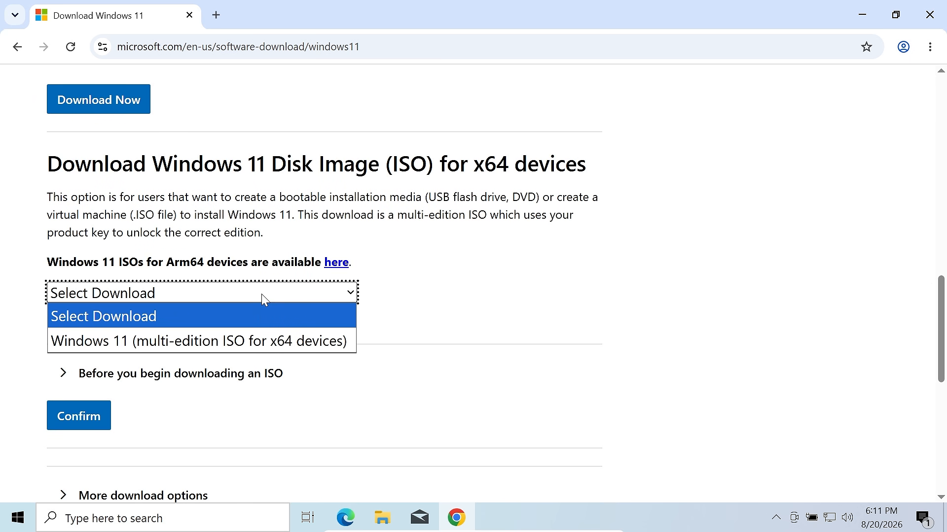
{"action": "left_click", "coordinate": [251, 341]}
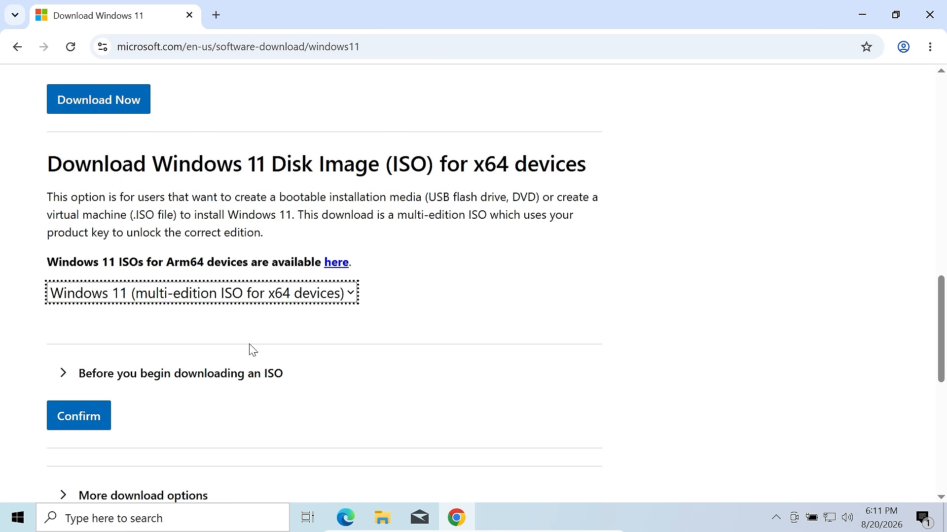
{"action": "left_click", "coordinate": [92, 421]}
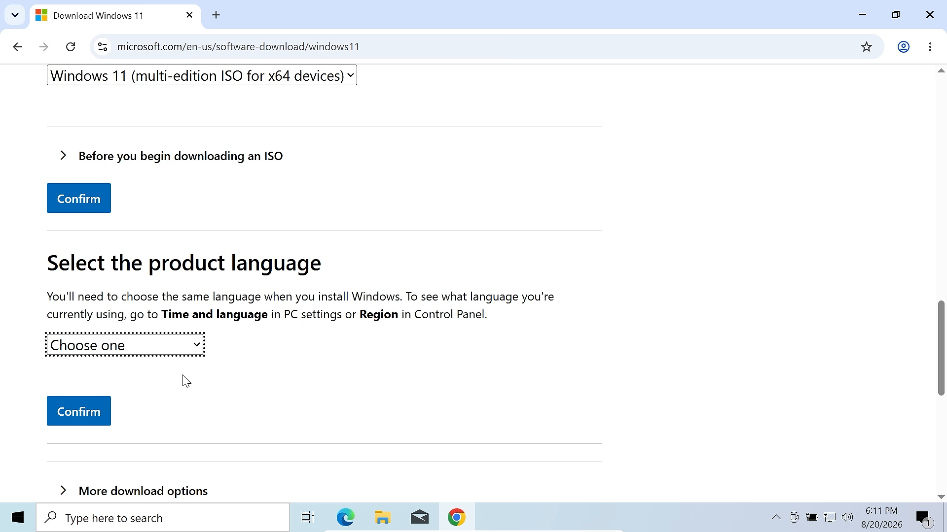
Step: Choose English (United States), start the 64-bit ISO download, and show it in Downloads
{"action": "left_click", "coordinate": [176, 351]}
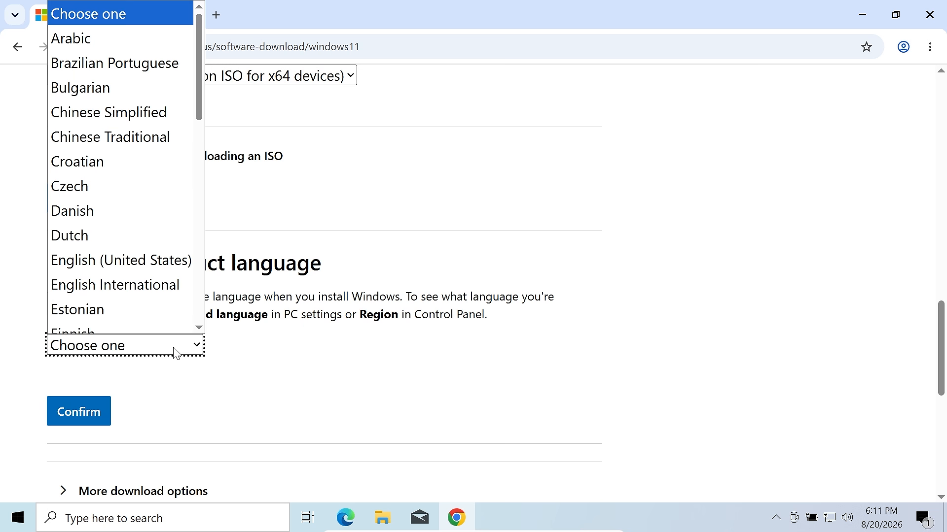
{"action": "left_click", "coordinate": [148, 250]}
{"action": "left_click", "coordinate": [93, 427]}
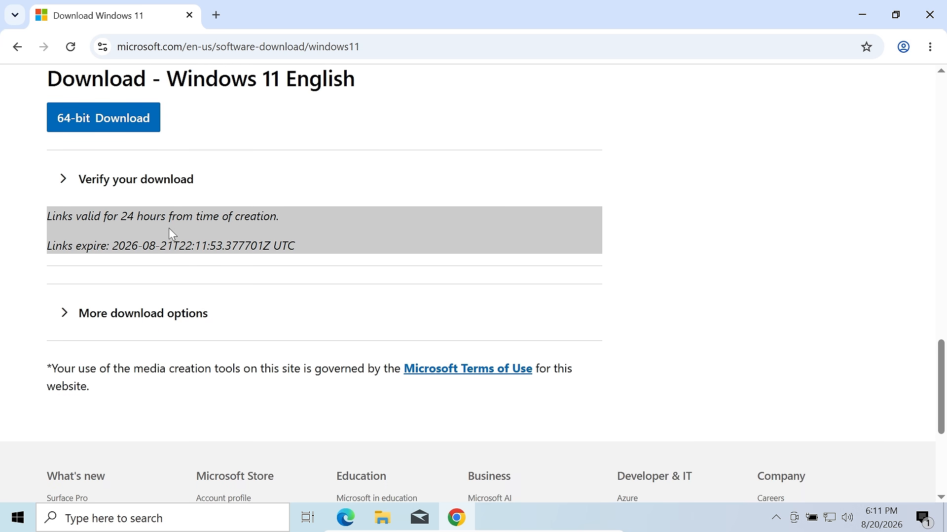
{"action": "left_click", "coordinate": [124, 129]}
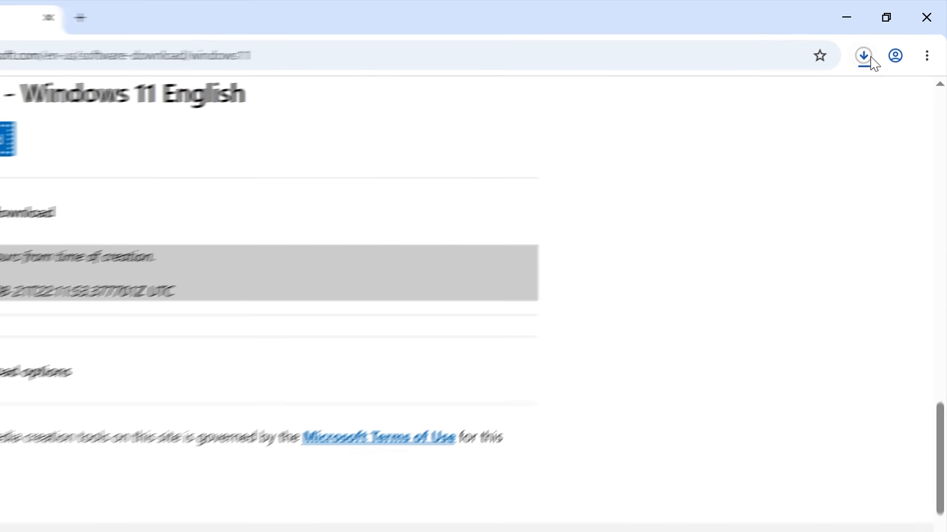
{"action": "left_click", "coordinate": [867, 56]}
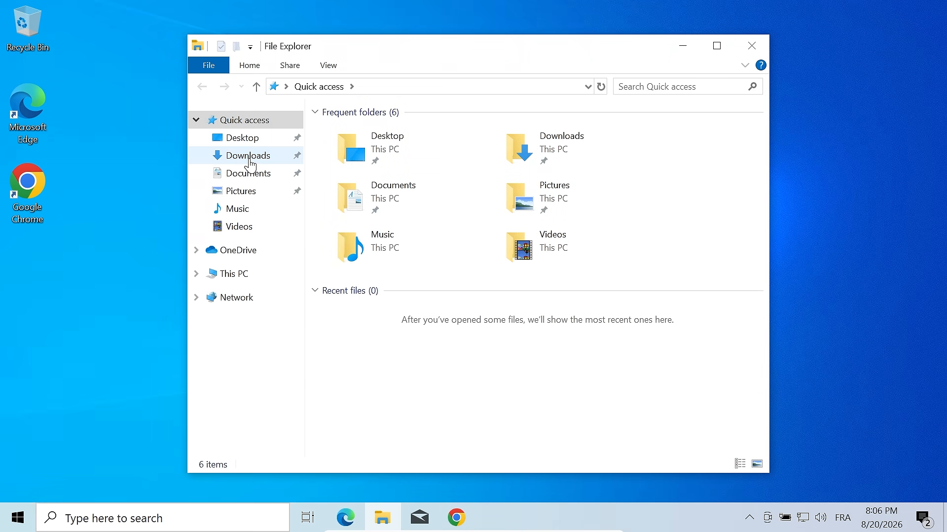
{"action": "left_click", "coordinate": [248, 156]}
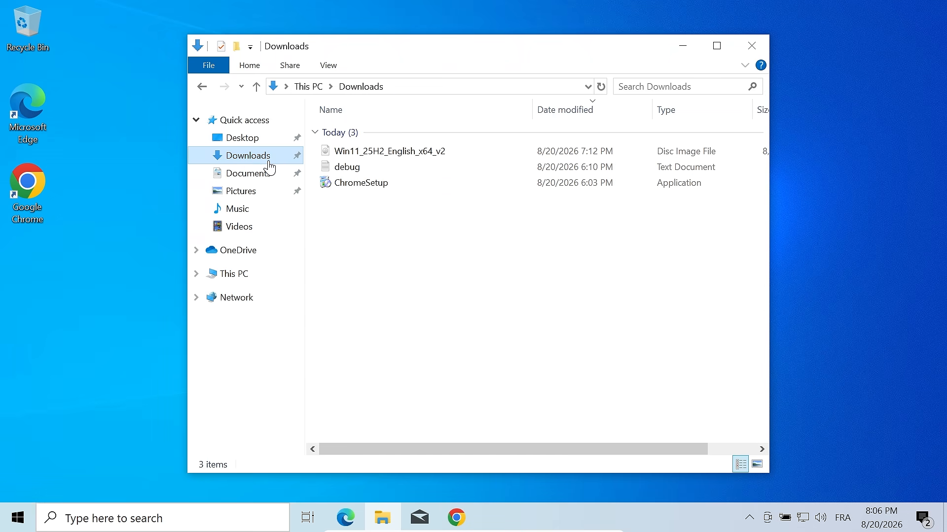
Step: Mount the Win11_25H2_English_x64_v2 ISO and view it as DVD Drive (E:) under This PC
{"action": "right_click", "coordinate": [356, 150]}
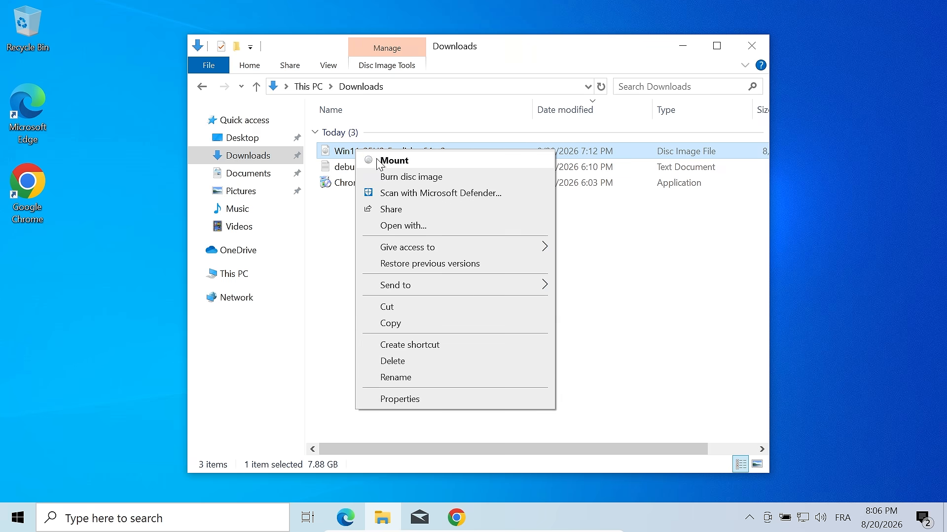
{"action": "left_click", "coordinate": [412, 162]}
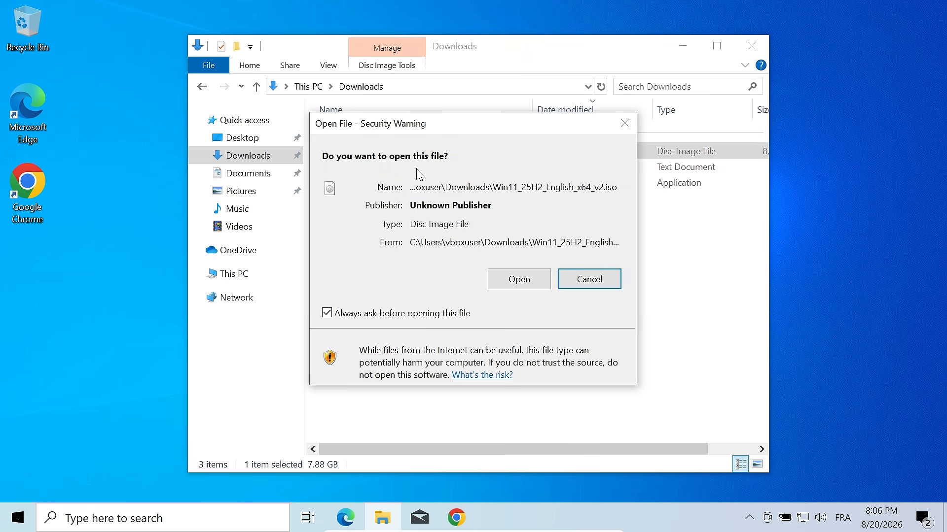
{"action": "left_click", "coordinate": [517, 280]}
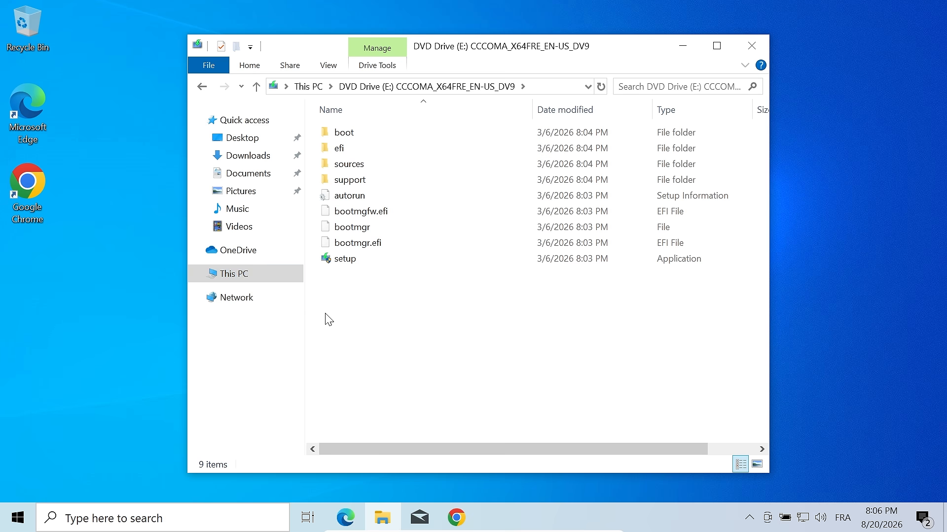
{"action": "left_click", "coordinate": [270, 278]}
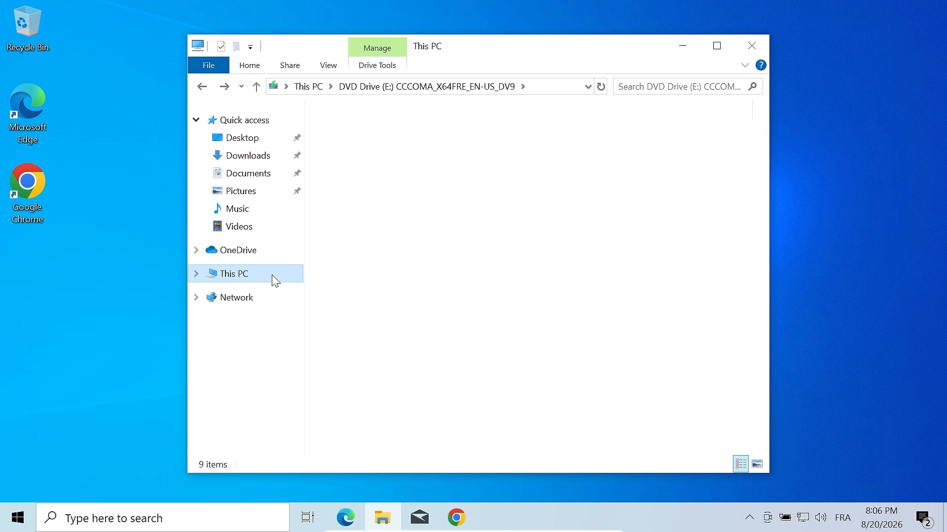
{"action": "left_click", "coordinate": [563, 399]}
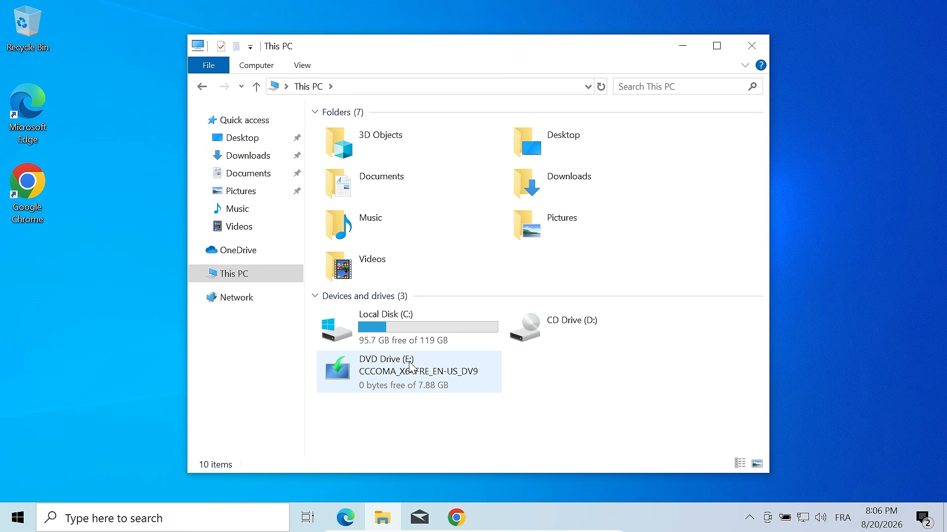
{"action": "mouse_move", "coordinate": [410, 368]}
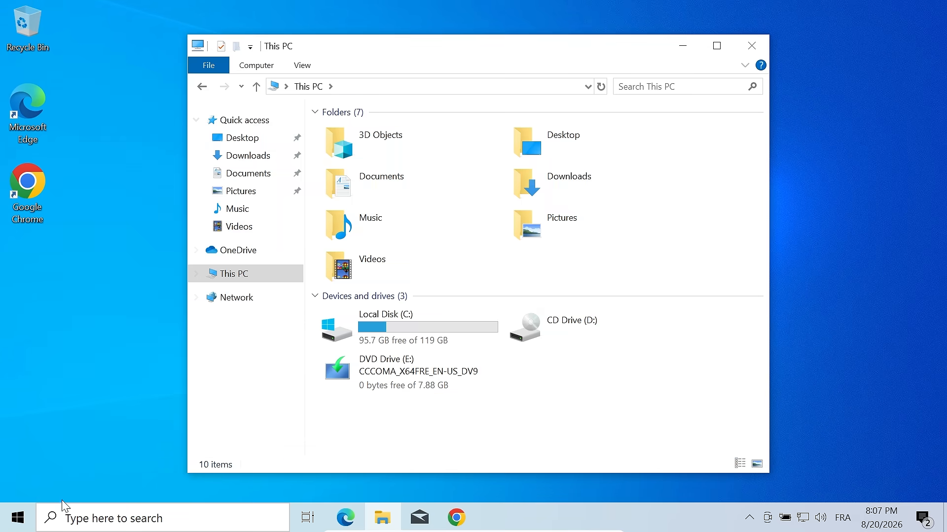
Step: Launch Command Prompt as administrator and arrange it beside the This PC window
{"action": "left_click", "coordinate": [19, 520]}
{"action": "type", "text": "cmd"}
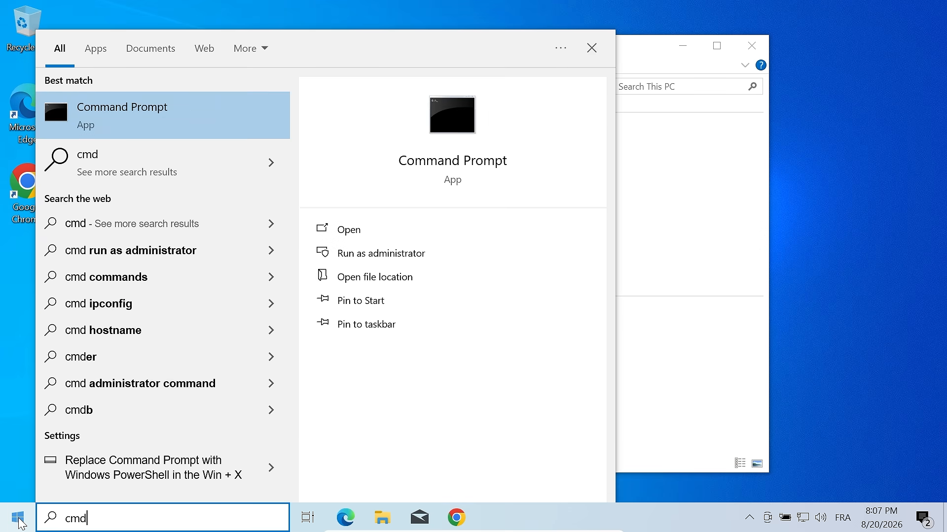
{"action": "right_click", "coordinate": [165, 127]}
{"action": "left_click", "coordinate": [219, 139]}
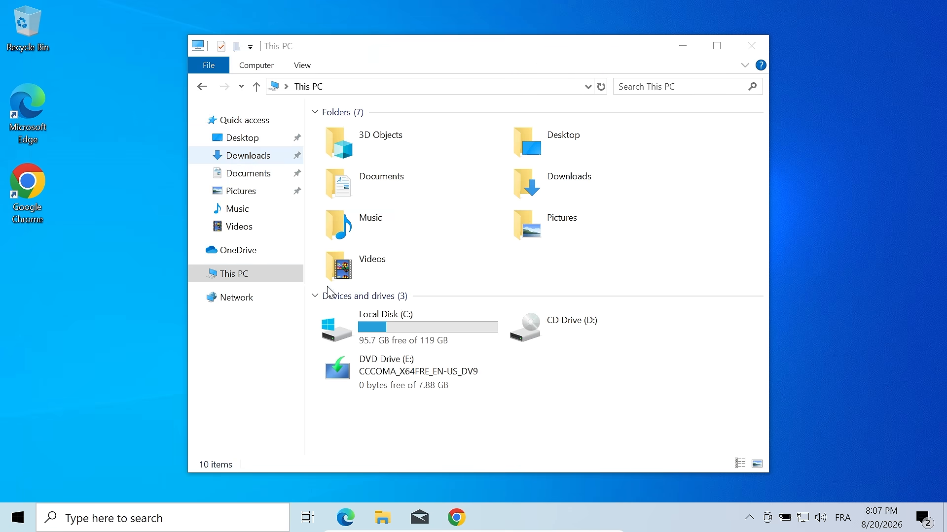
{"action": "left_click", "coordinate": [380, 352]}
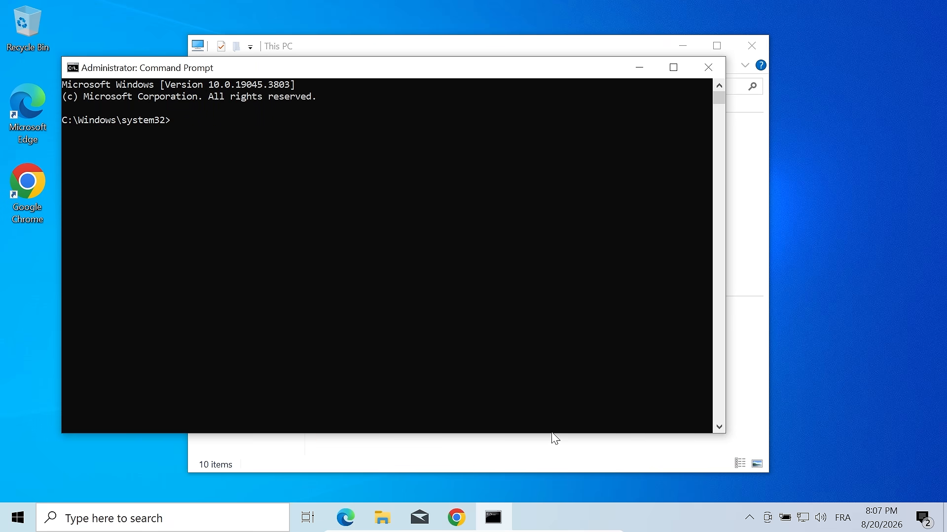
{"action": "left_click_drag", "start_coordinate": [445, 54], "coordinate": [724, 99]}
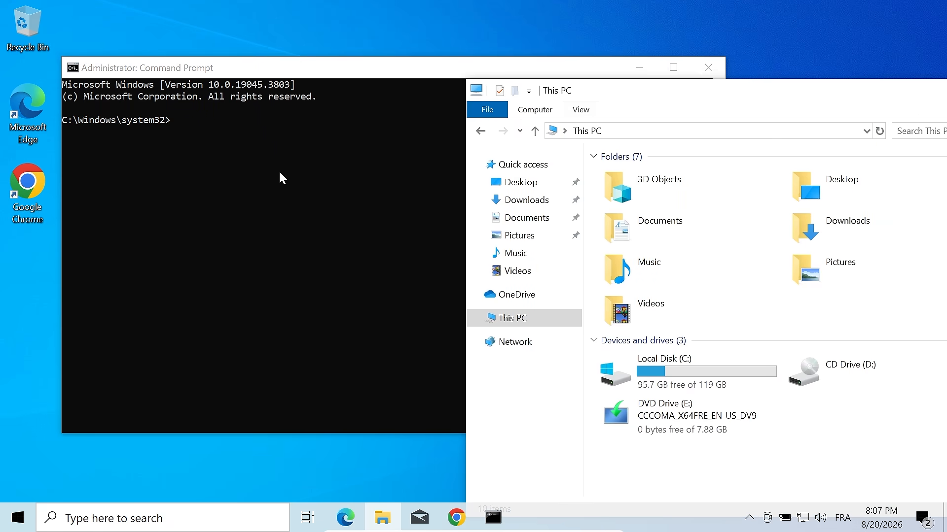
{"action": "left_click", "coordinate": [319, 74]}
{"action": "left_click_drag", "start_coordinate": [345, 71], "coordinate": [337, 17]}
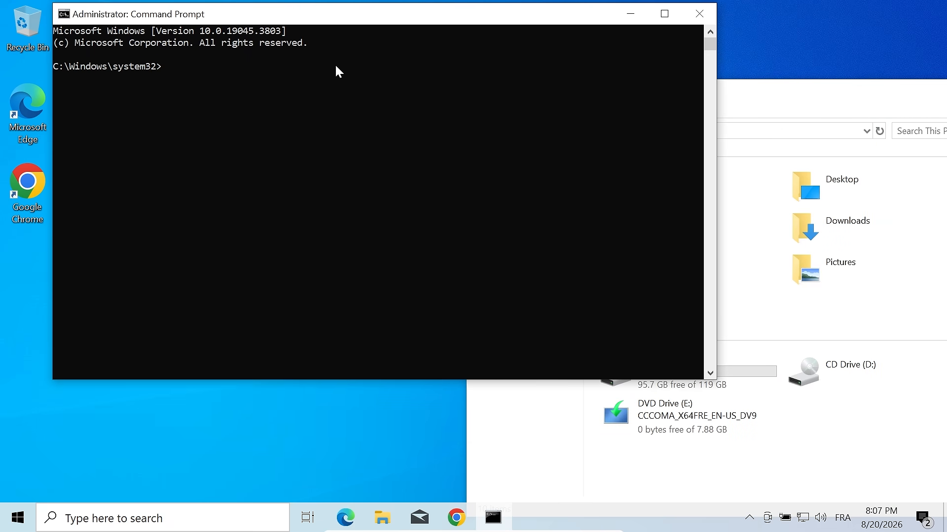
Step: On drive E:, run 'setup.exe /Product Server /compat IgnoreWarning /MigrateDrivers All'
{"action": "left_click", "coordinate": [326, 90]}
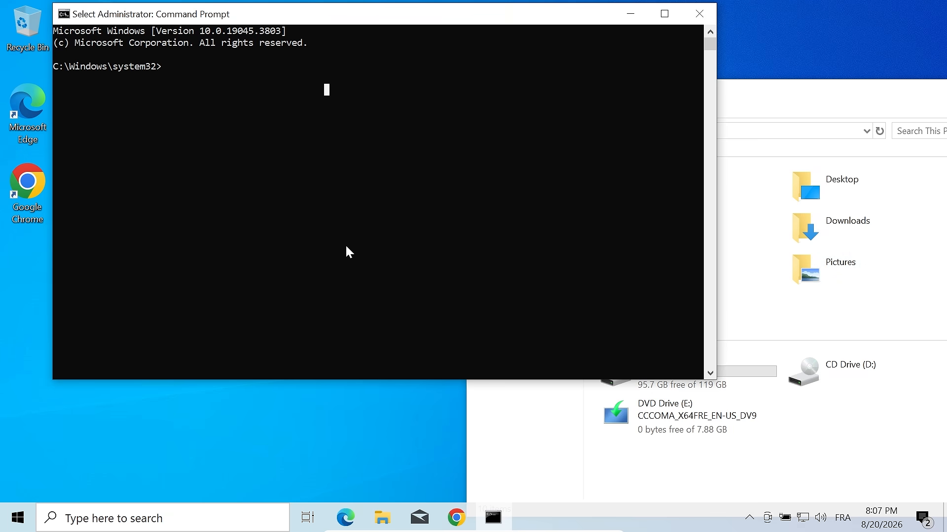
{"action": "type", "text": "e:"}
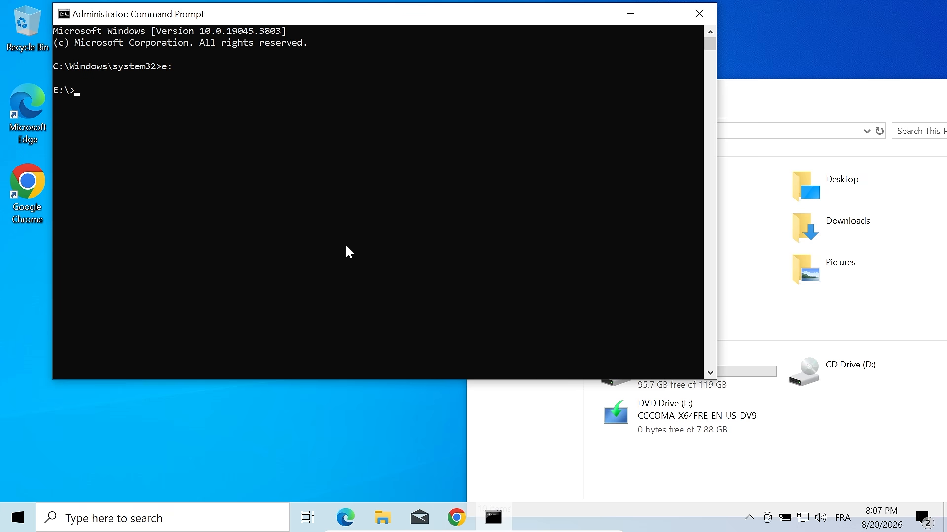
{"action": "type", "text": "set"}
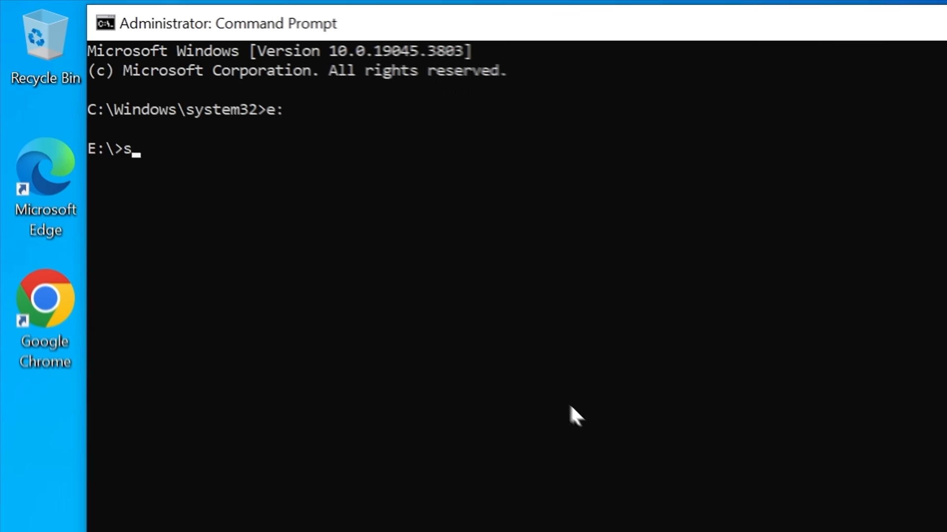
{"action": "type", "text": "up.exe /Pr"}
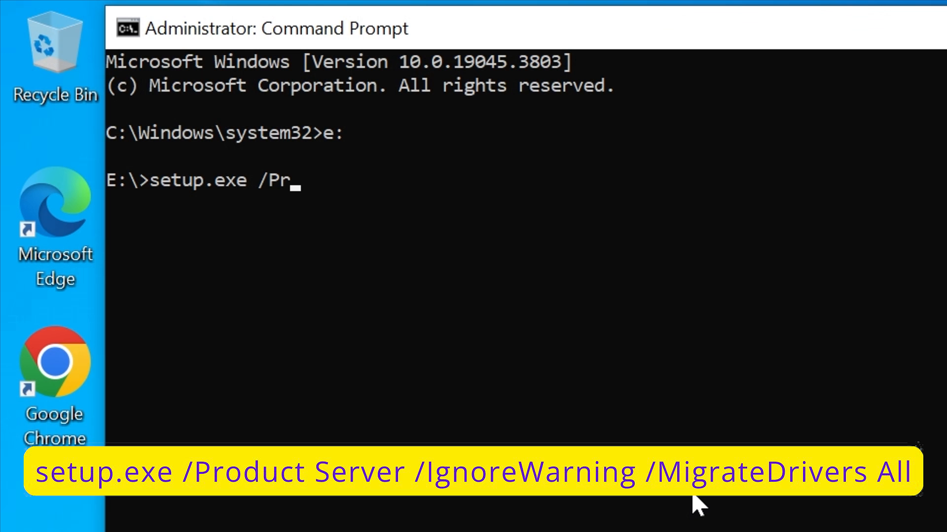
{"action": "type", "text": "oduct"}
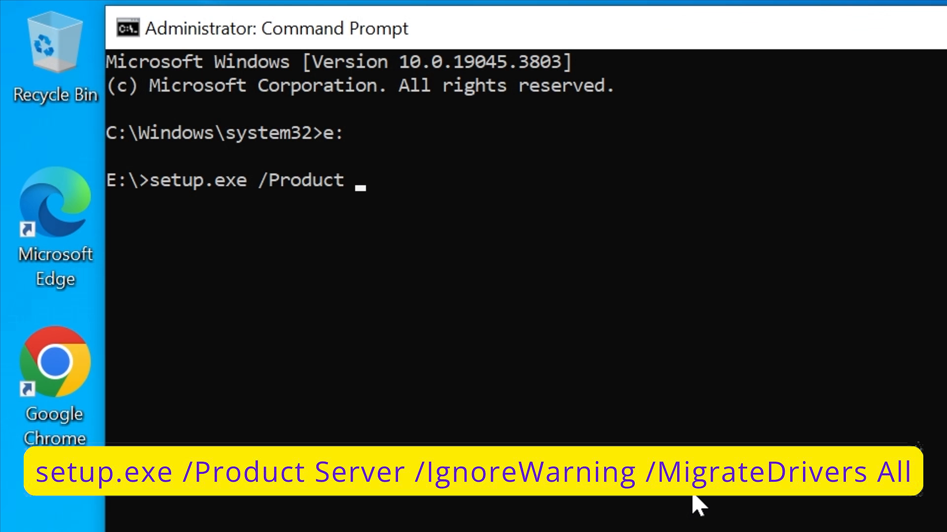
{"action": "type", "text": " Server"}
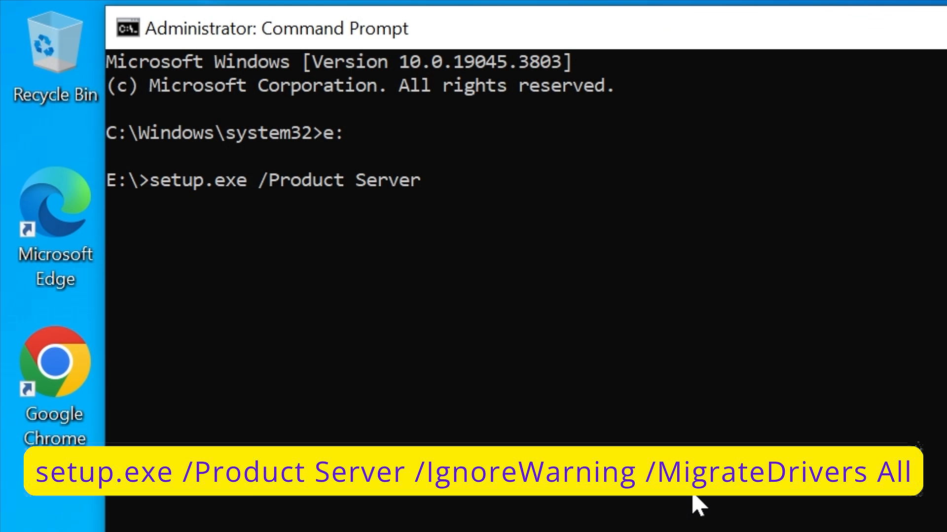
{"action": "type", "text": " /compat"}
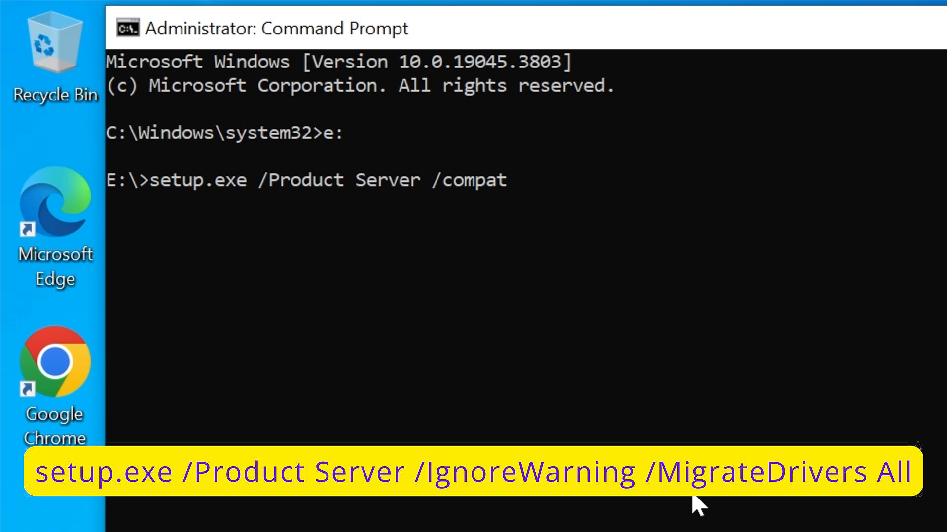
{"action": "type", "text": " Ignore"}
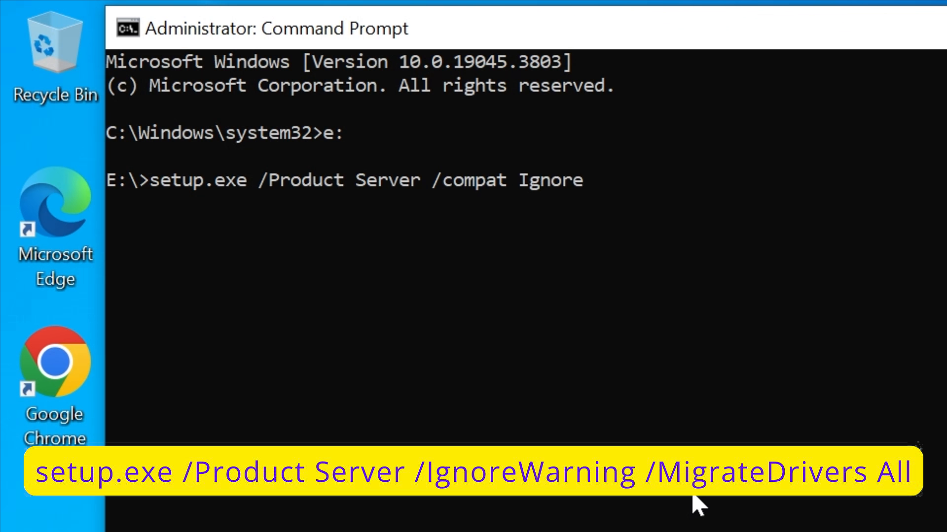
{"action": "type", "text": "Warning"}
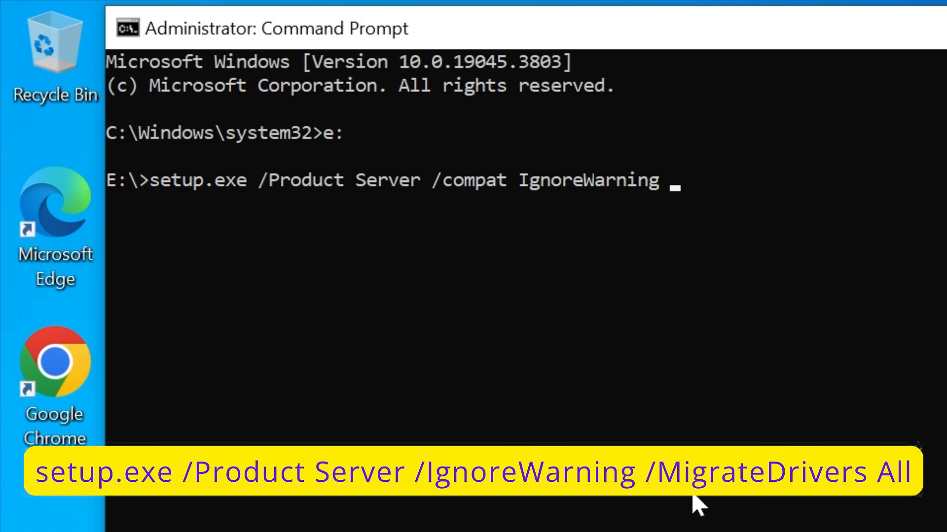
{"action": "type", "text": " /MigrateDrivers"}
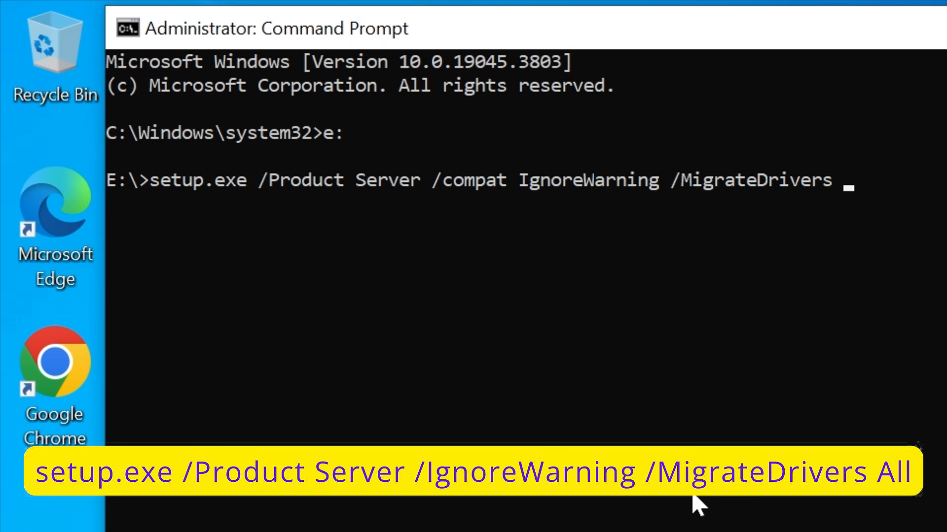
{"action": "type", "text": " All"}
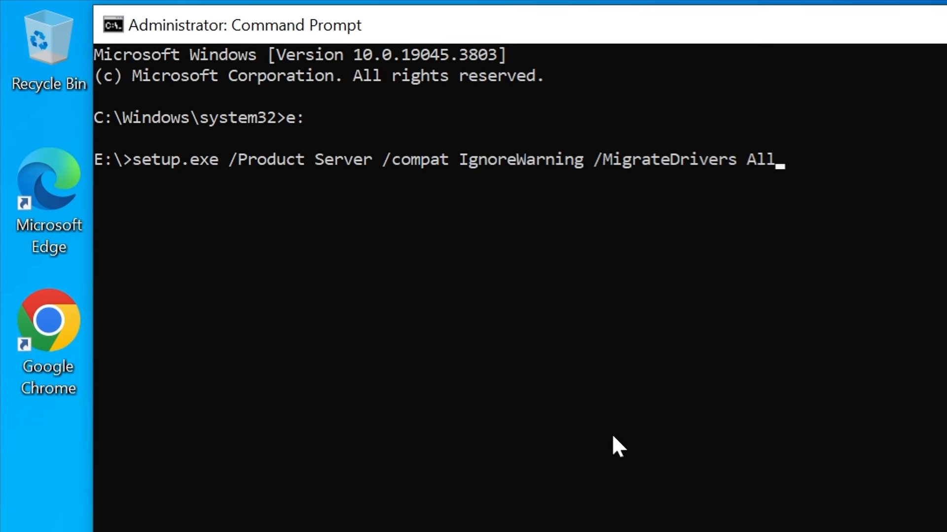
{"action": "key", "text": "Return"}
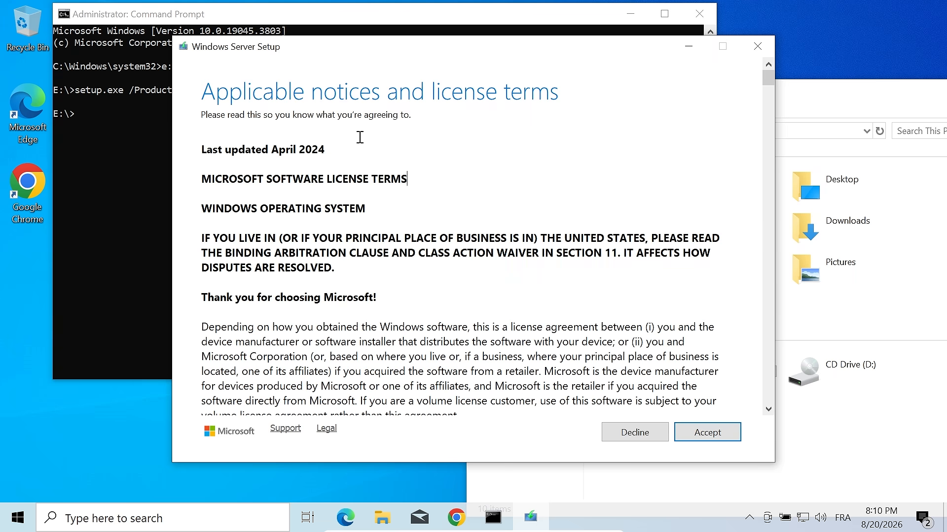
Step: Accept the applicable notices and license terms in Windows Server Setup
{"action": "left_click", "coordinate": [700, 427]}
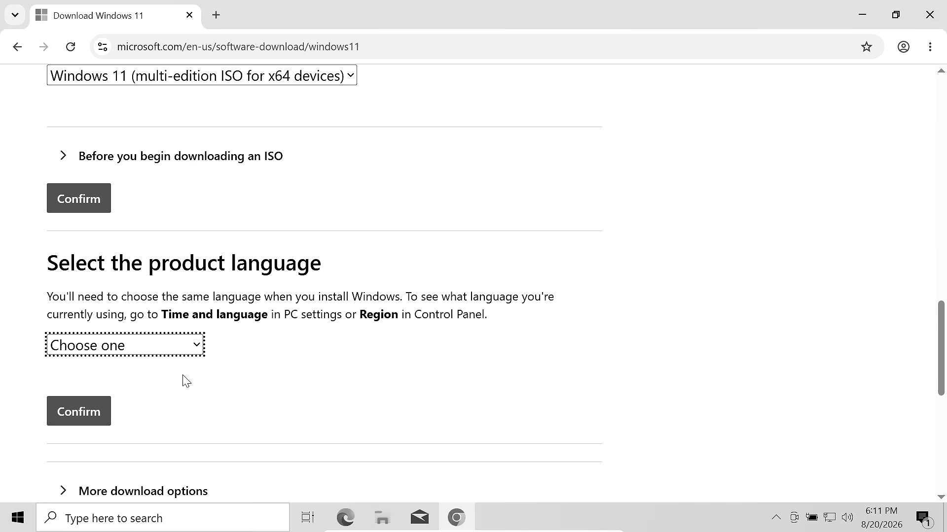
Step: Expand the 'Choose one' product language list and scroll down through the options
{"action": "left_click", "coordinate": [170, 348]}
{"action": "scroll", "coordinate": [170, 345], "scroll_direction": "down", "scroll_amount": 1}
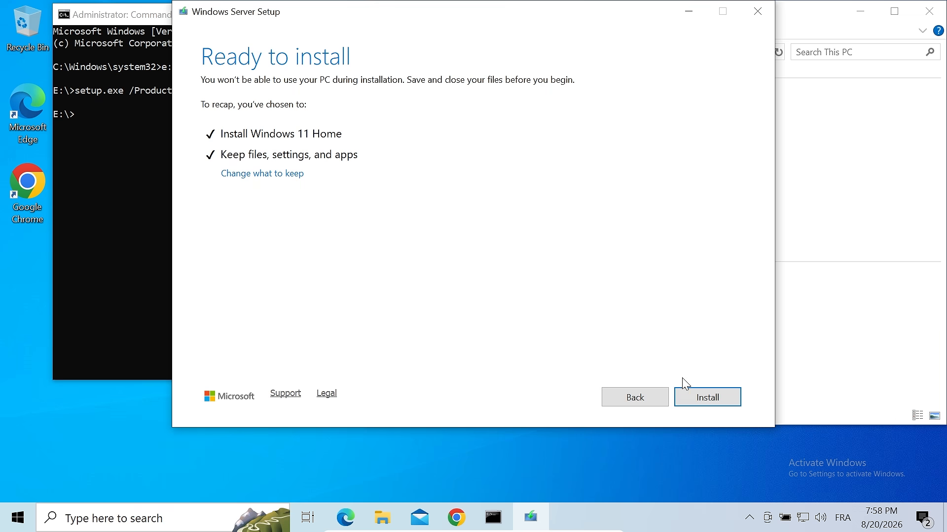
Step: Start installing Windows 11 Home, keeping files, settings and apps
{"action": "left_click", "coordinate": [703, 397]}
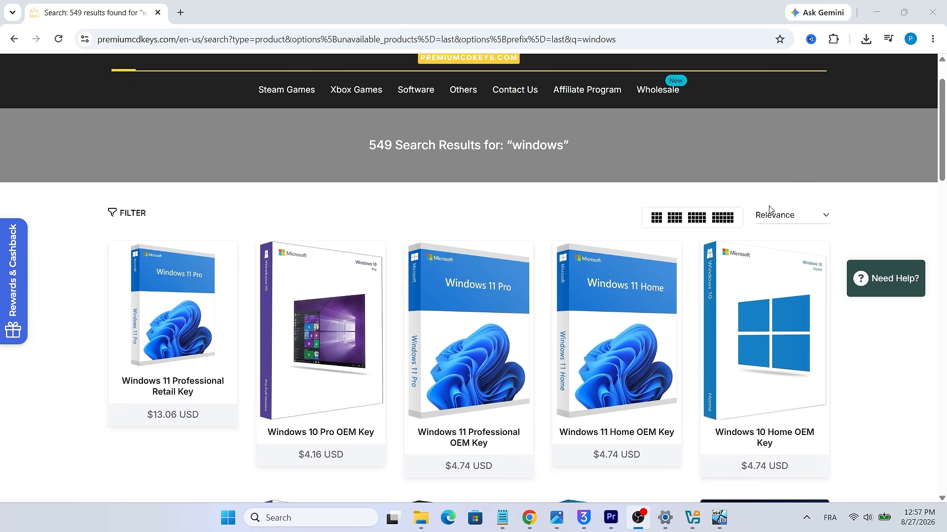
Step: Search PremiumCDKeys for 'windows 11' and open the Windows 11 Professional Retail Key page
{"action": "scroll", "coordinate": [770, 210], "scroll_direction": "down", "scroll_amount": 1}
{"action": "scroll", "coordinate": [769, 207], "scroll_direction": "down", "scroll_amount": 2}
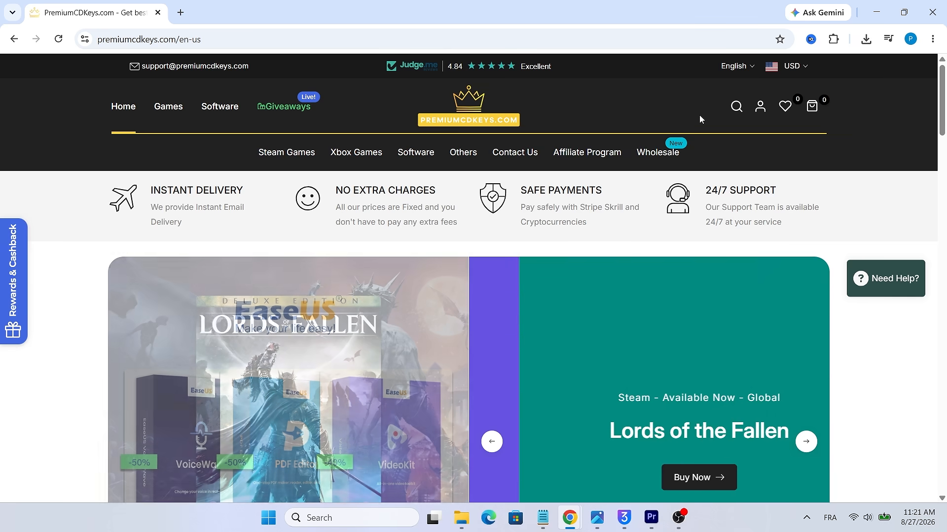
{"action": "left_click", "coordinate": [736, 106]}
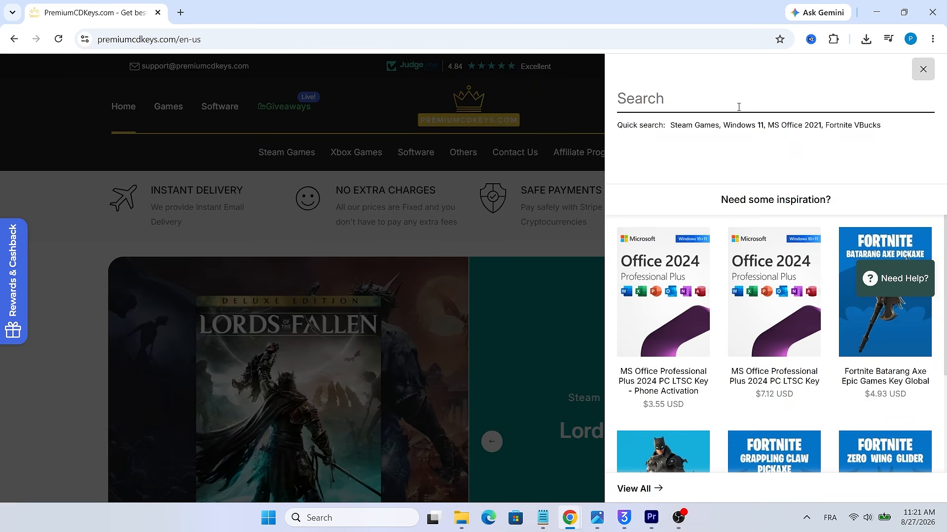
{"action": "type", "text": "windows "}
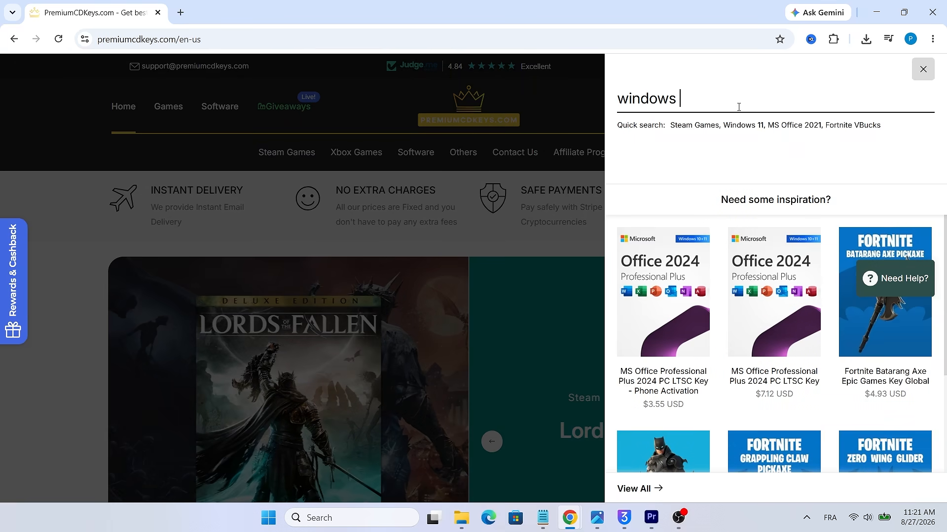
{"action": "type", "text": "11"}
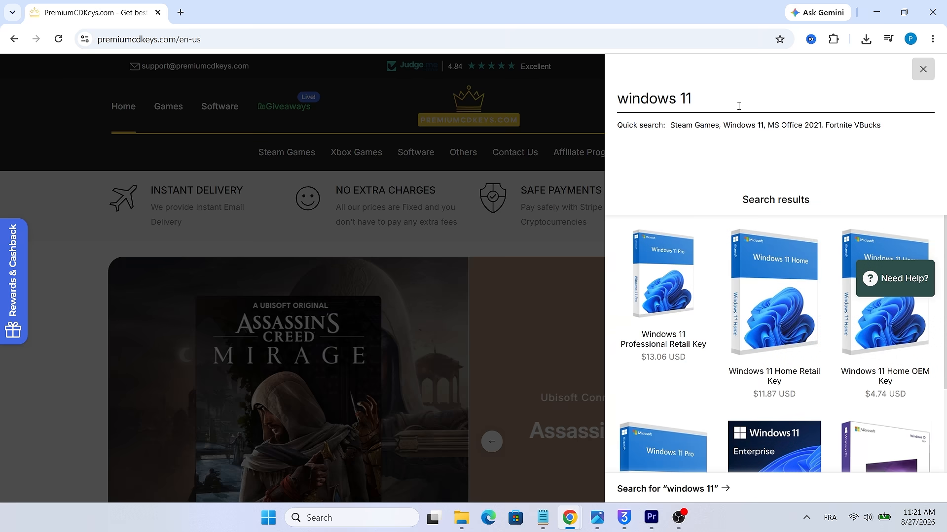
{"action": "left_click", "coordinate": [667, 279]}
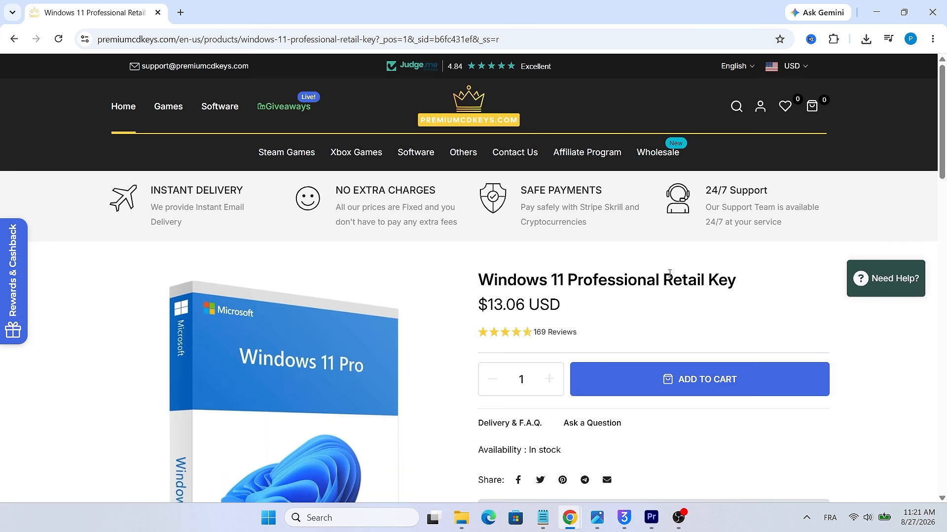
Step: Add the retail key to the cart, proceed to payment, and begin entering the contact e-mail
{"action": "scroll", "coordinate": [669, 273], "scroll_direction": "down", "scroll_amount": 1}
{"action": "left_click", "coordinate": [683, 328]}
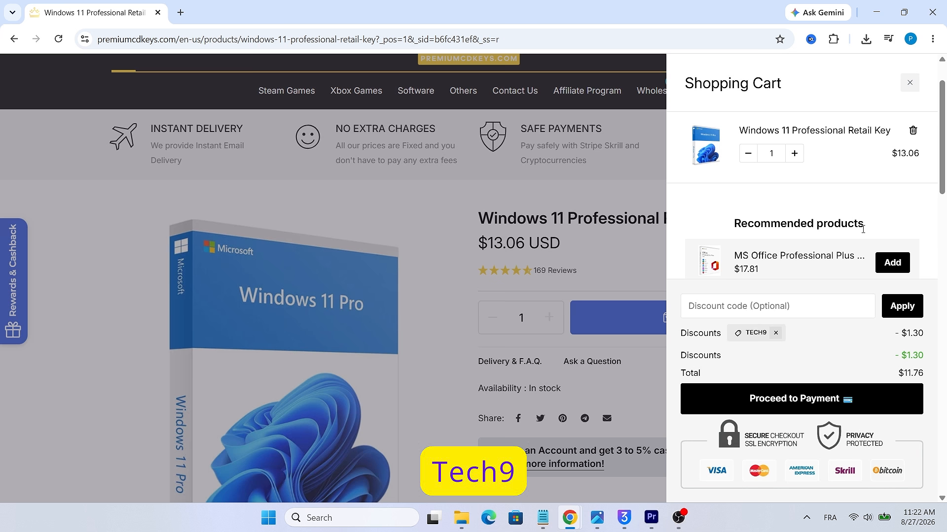
{"action": "left_click", "coordinate": [754, 400]}
{"action": "left_click", "coordinate": [356, 259]}
{"action": "type", "text": "jo"}
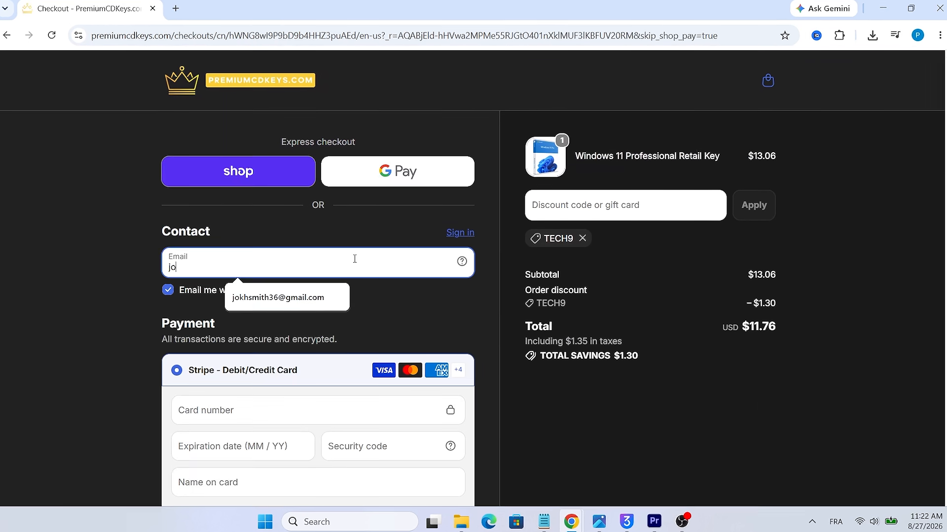
{"action": "type", "text": "khsmi"}
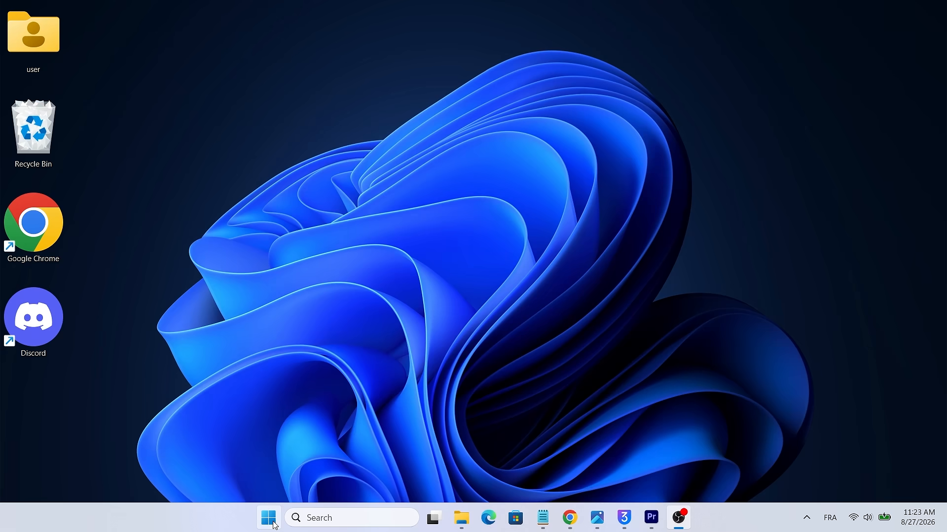
Step: Go to Settings > System > Activation and expand 'Upgrade your edition of Windows'
{"action": "left_click", "coordinate": [269, 518]}
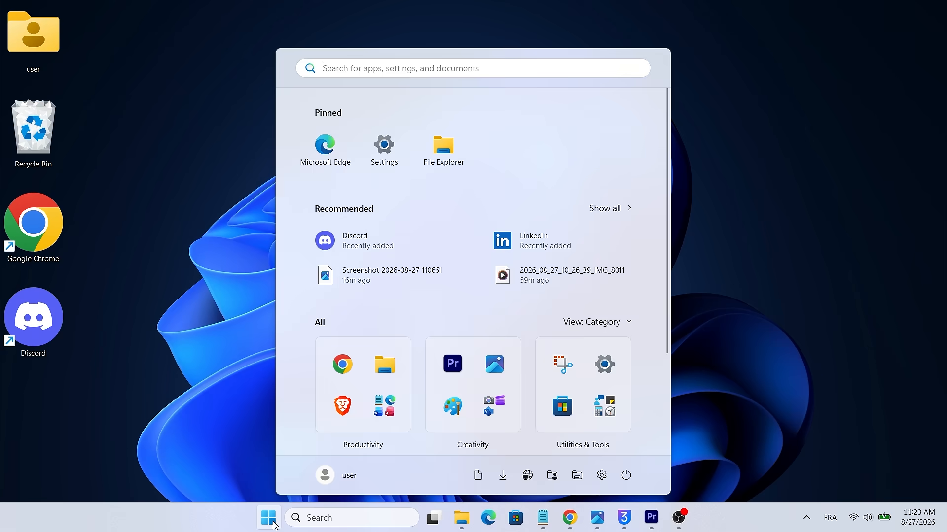
{"action": "left_click", "coordinate": [384, 148]}
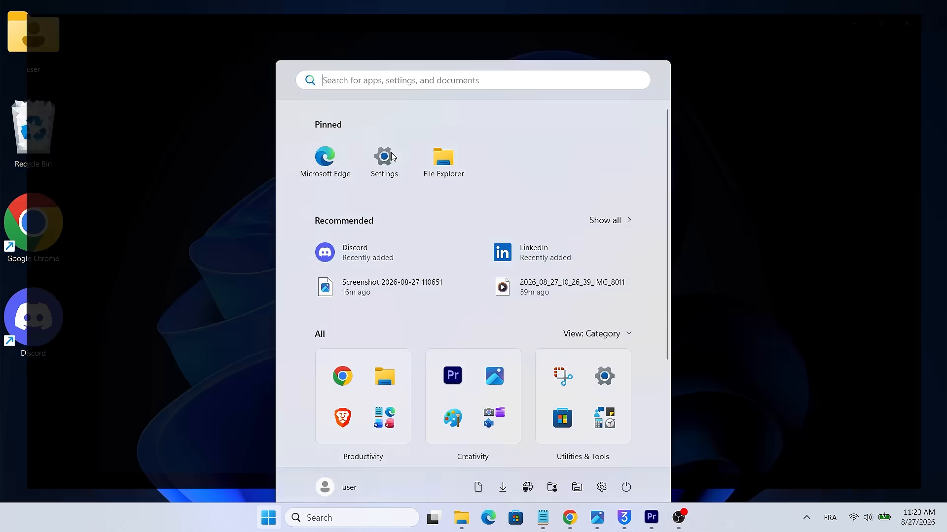
{"action": "left_click", "coordinate": [65, 129]}
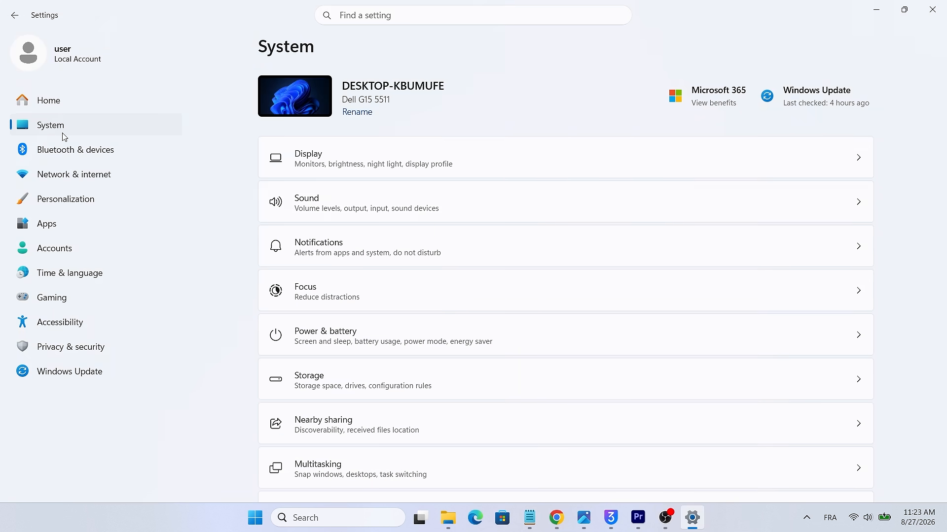
{"action": "scroll", "coordinate": [442, 265], "scroll_direction": "down", "scroll_amount": 5}
{"action": "left_click", "coordinate": [487, 290]}
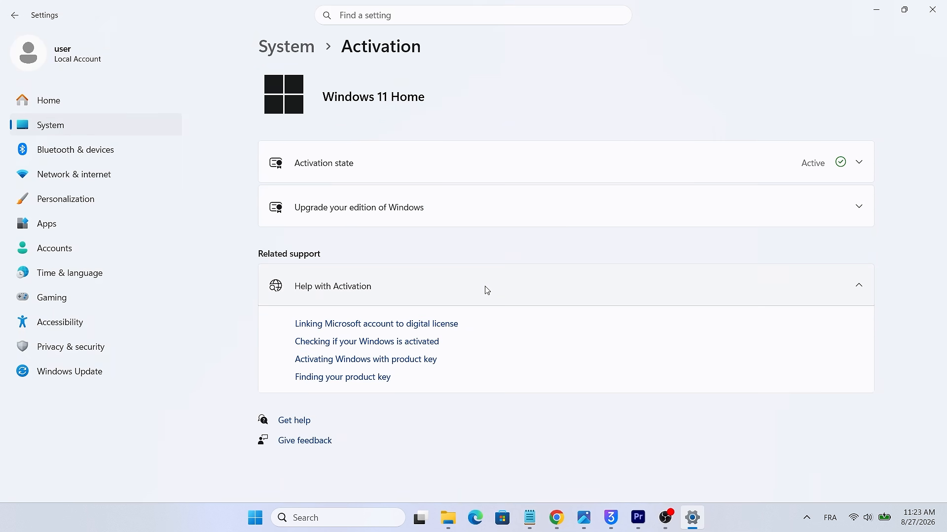
{"action": "left_click", "coordinate": [871, 207]}
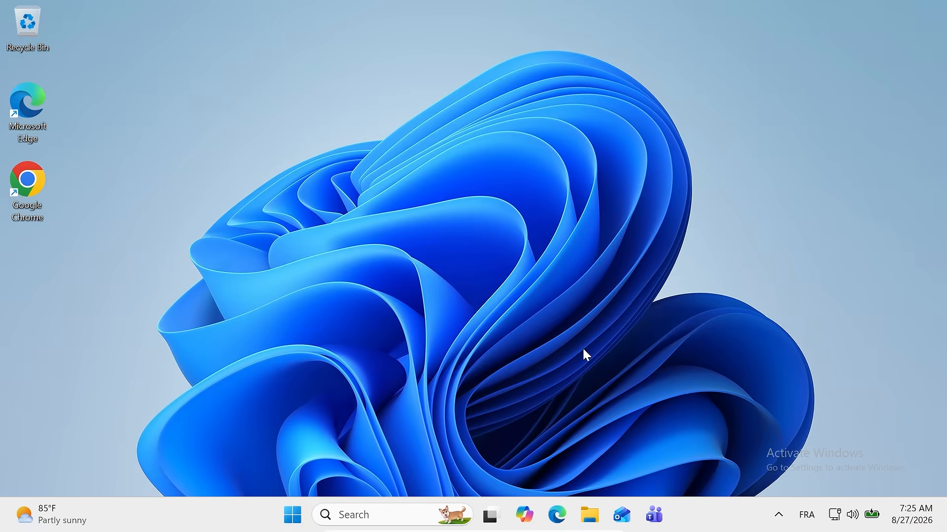
Step: View Windows specifications under Settings > System > About, then open the downloaded Win11 ISO
{"action": "left_click", "coordinate": [294, 515]}
{"action": "left_click", "coordinate": [508, 163]}
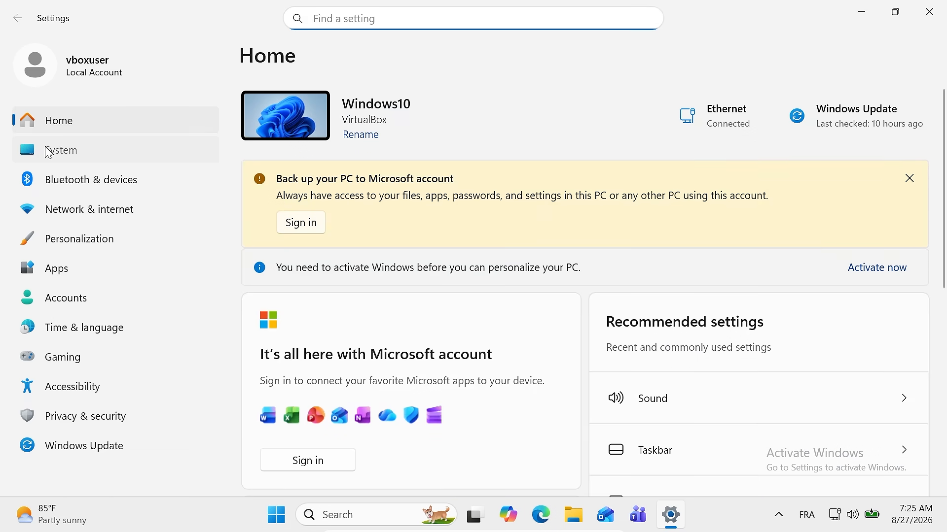
{"action": "left_click", "coordinate": [48, 152]}
{"action": "scroll", "coordinate": [405, 262], "scroll_direction": "down", "scroll_amount": 15}
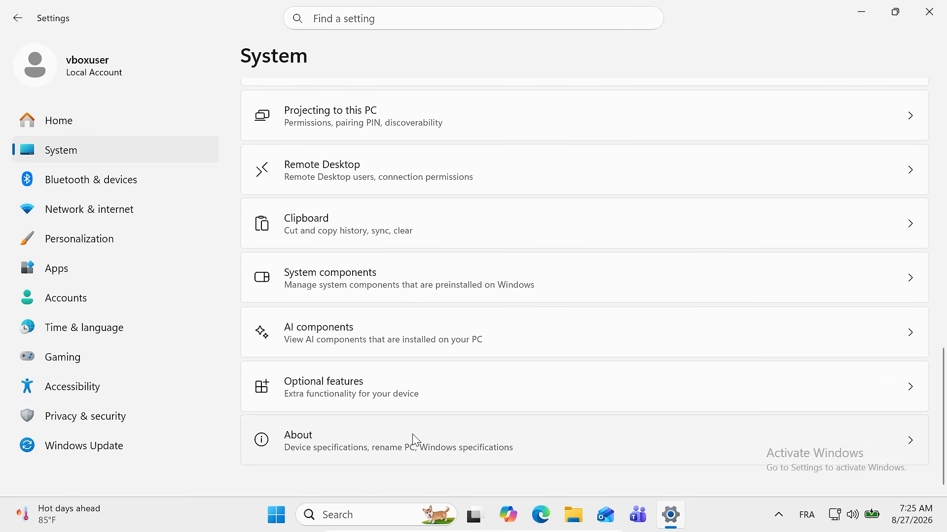
{"action": "left_click", "coordinate": [416, 440]}
{"action": "scroll", "coordinate": [413, 434], "scroll_direction": "down", "scroll_amount": 5}
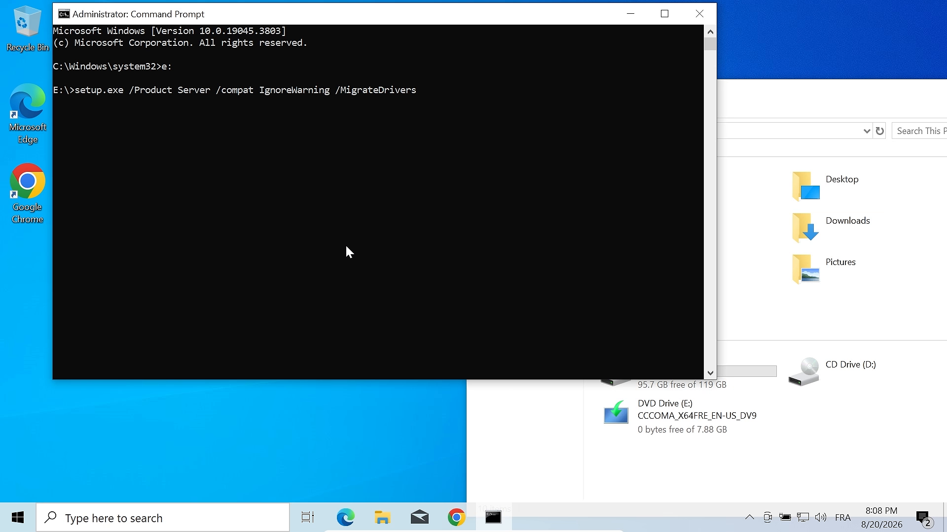
{"action": "type", "text": "ll"}
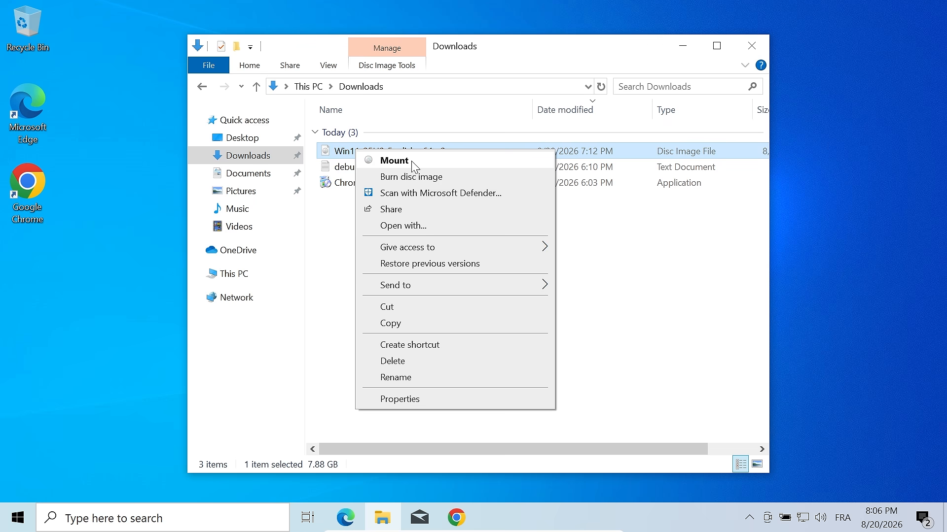
{"action": "left_click", "coordinate": [393, 154]}
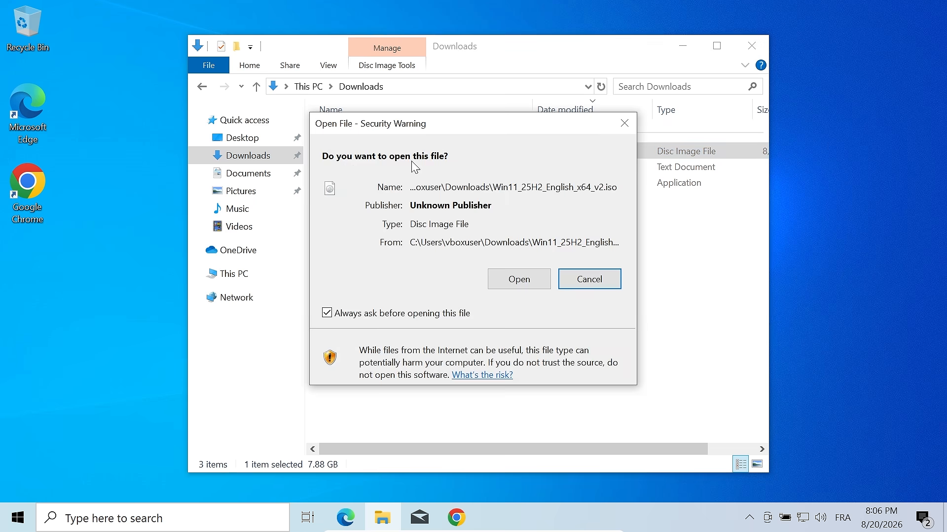